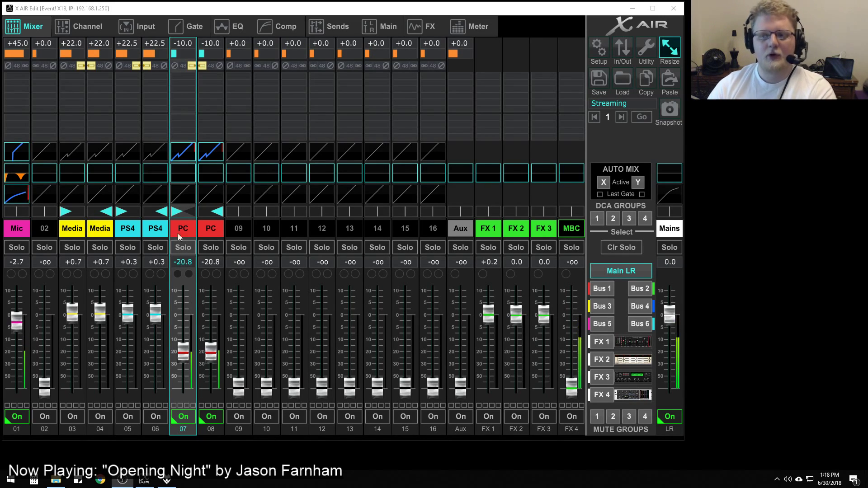
# Show X AIR Edit's Setup Audio/Midi settings, confirming 48 kHz and a 2/2 ch USB interface
pyautogui.click(599, 45)
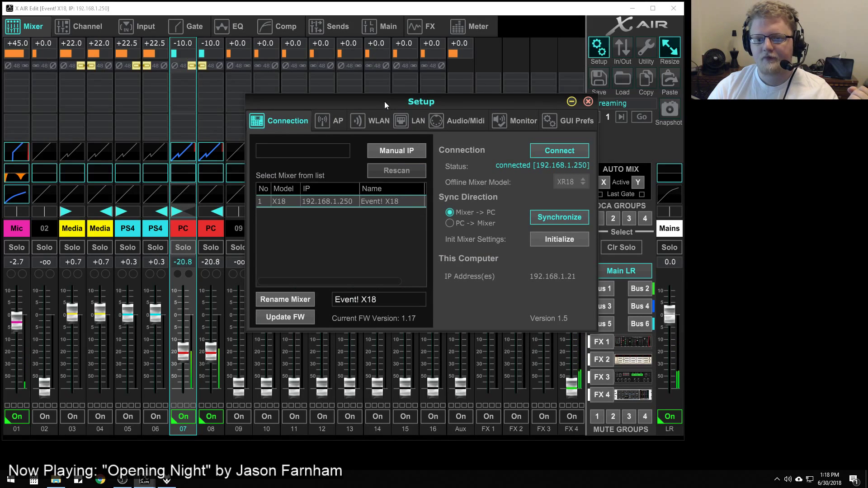
pyautogui.moveTo(385, 101); pyautogui.dragTo(339, 106)
pyautogui.click(398, 126)
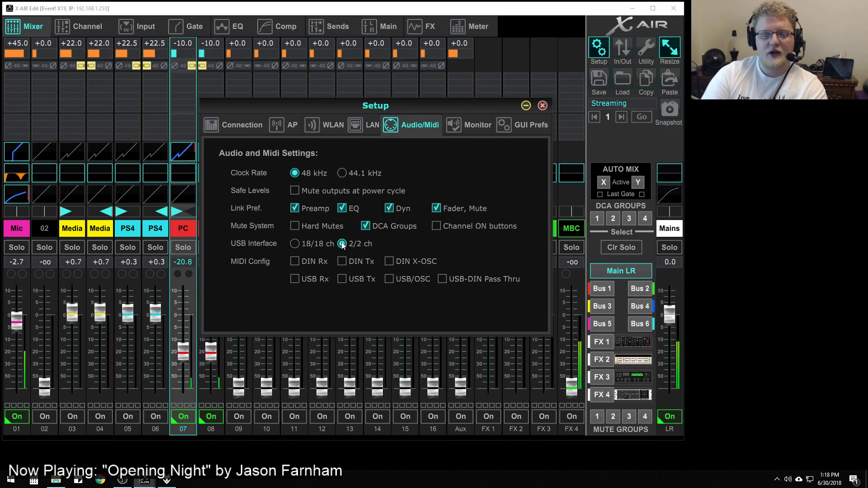
# Search 'sound' to open the Windows Sound control panel's Recording devices list
pyautogui.press('super')
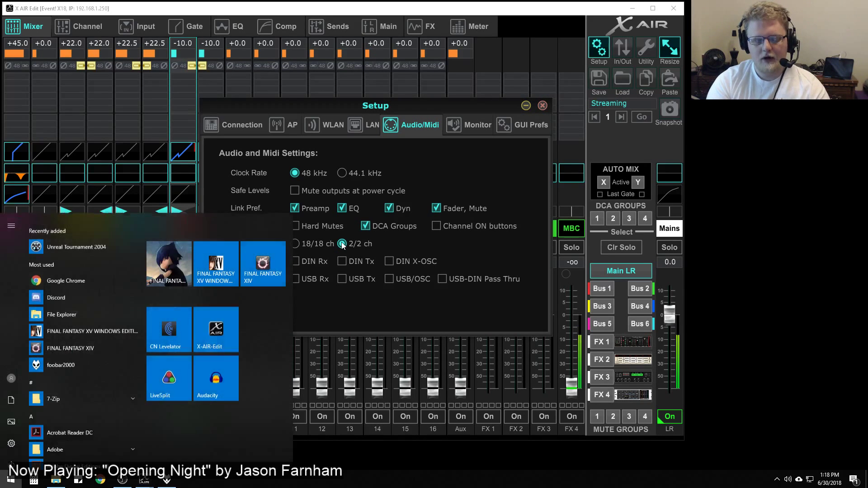
pyautogui.write('sound')
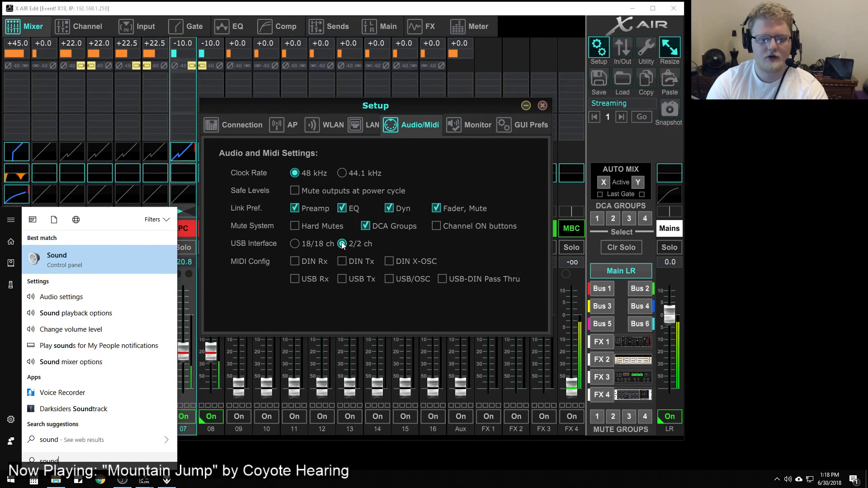
pyautogui.press('Return')
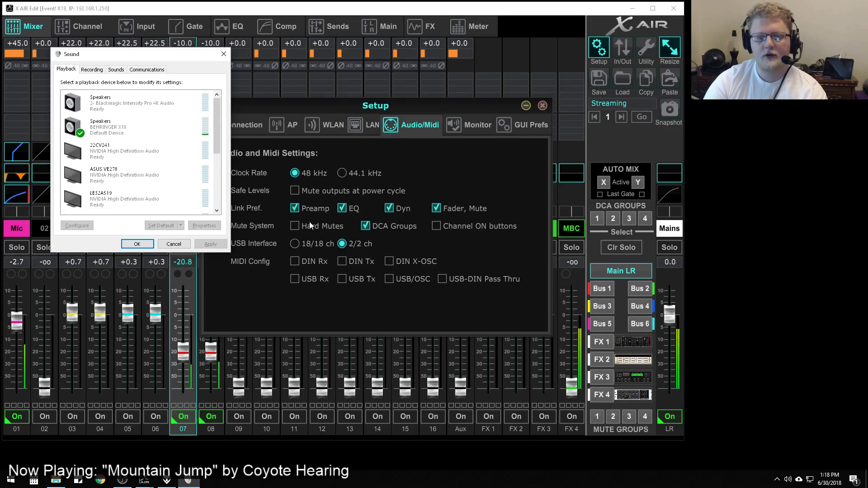
pyautogui.click(101, 70)
pyautogui.moveTo(135, 54); pyautogui.dragTo(285, 81)
# Verify the BEHRINGER X18 Line input sits at level 100, with both channels balanced at 100
pyautogui.click(265, 156)
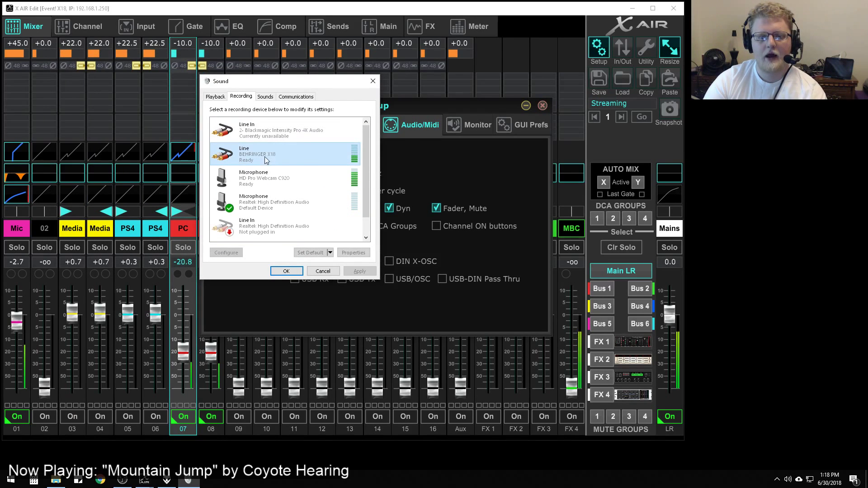
pyautogui.click(354, 253)
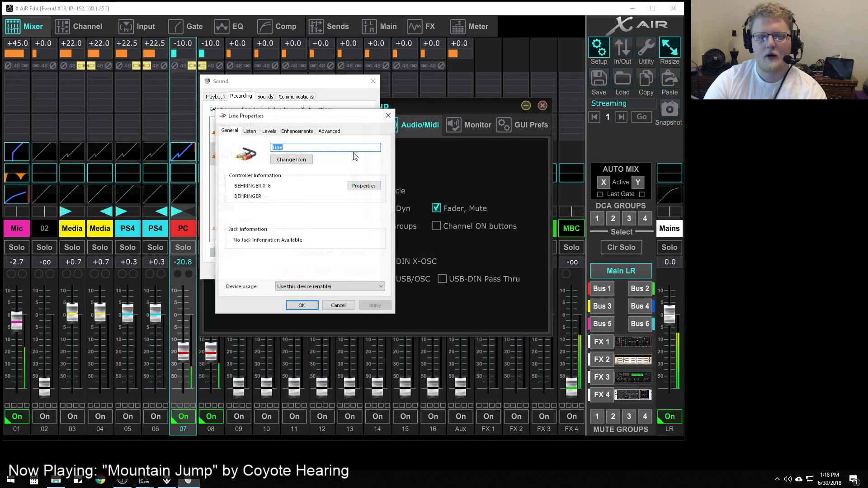
pyautogui.click(269, 130)
pyautogui.click(361, 159)
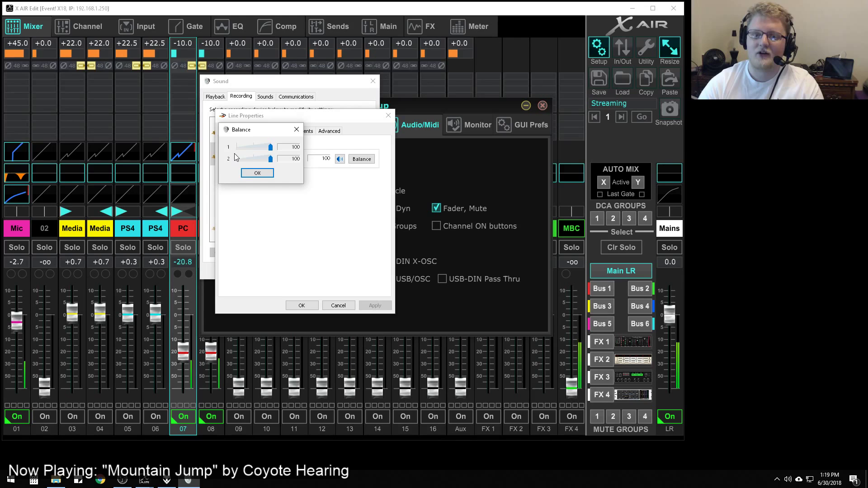
pyautogui.click(252, 174)
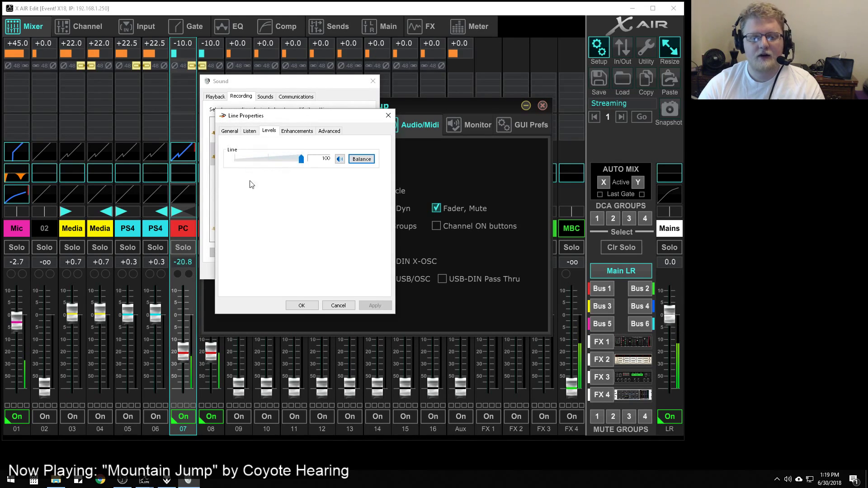
pyautogui.click(303, 306)
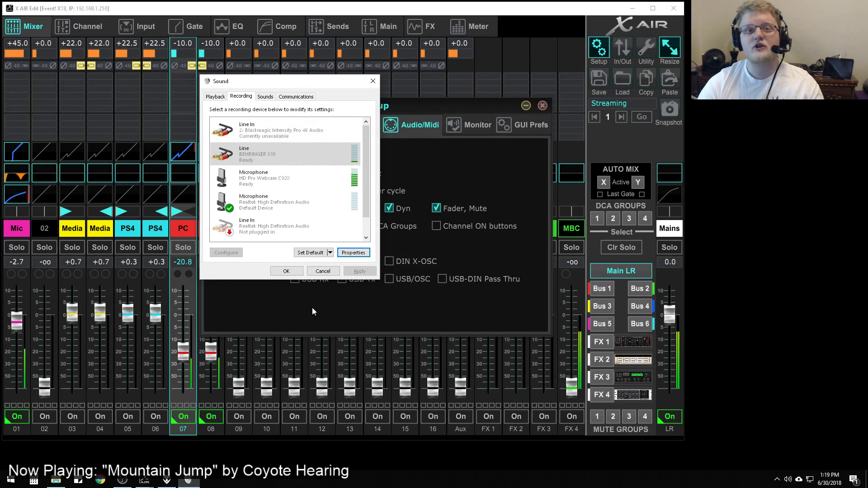
# Confirm the Windows Sound dialog and close X AIR Edit's Setup window
pyautogui.click(287, 271)
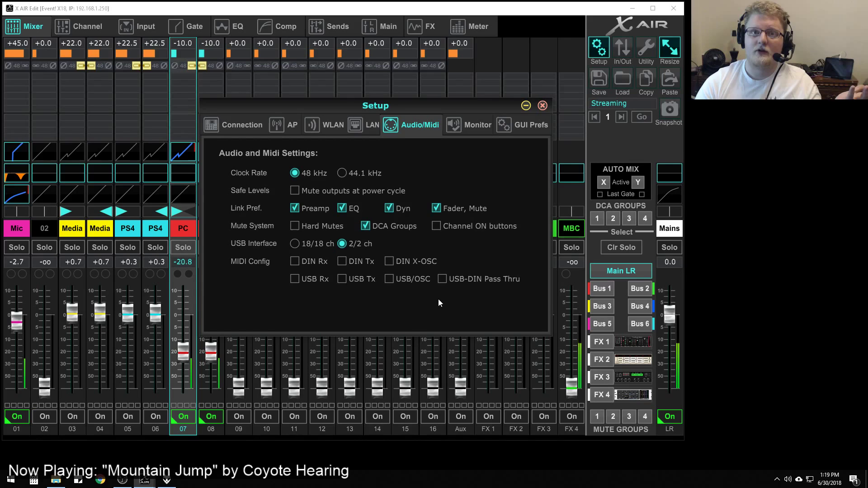
pyautogui.click(543, 105)
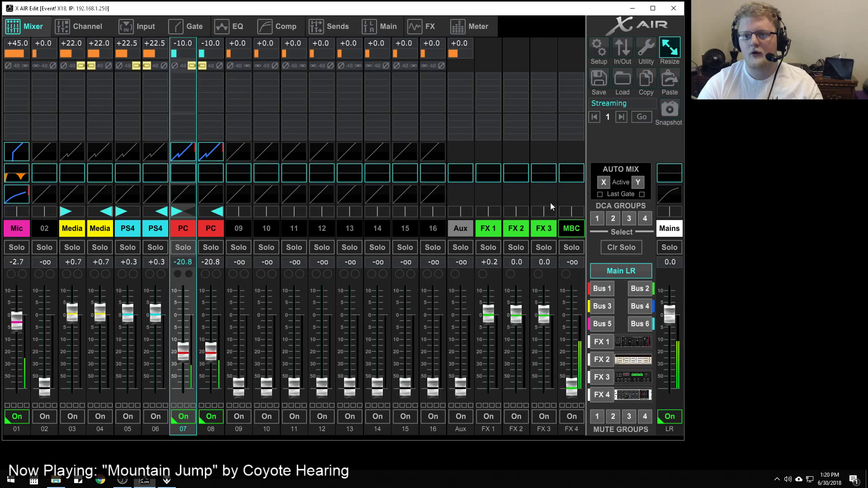
# Show the In/Out USB Sends matrix with USB 1 and USB 2 on Main L and Main R
pyautogui.click(623, 47)
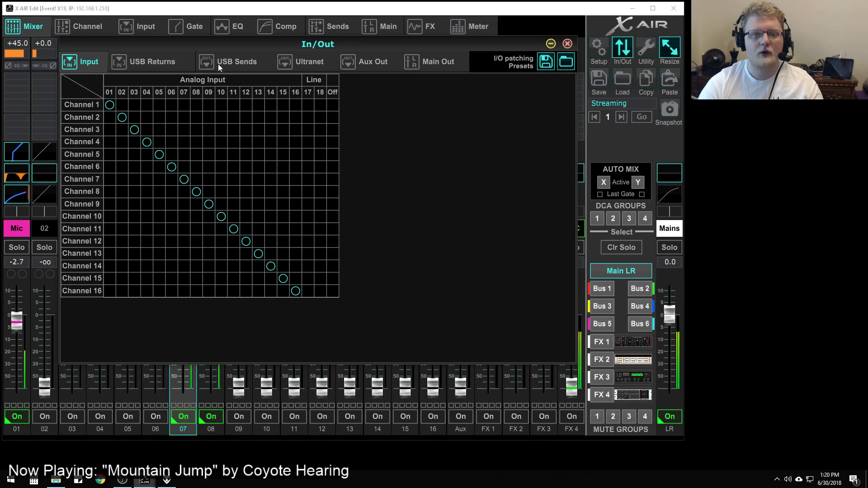
pyautogui.click(246, 60)
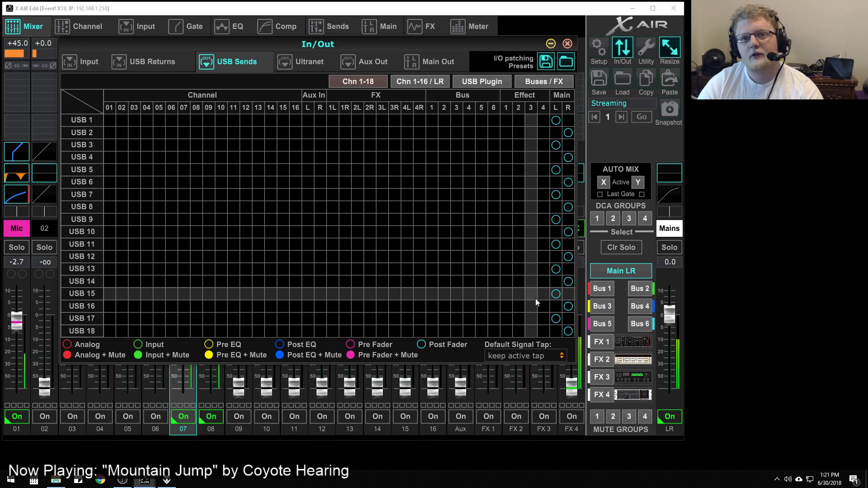
# Set the USB 1 Main L and USB 2 Main R sends to Post Fader
pyautogui.click(553, 123)
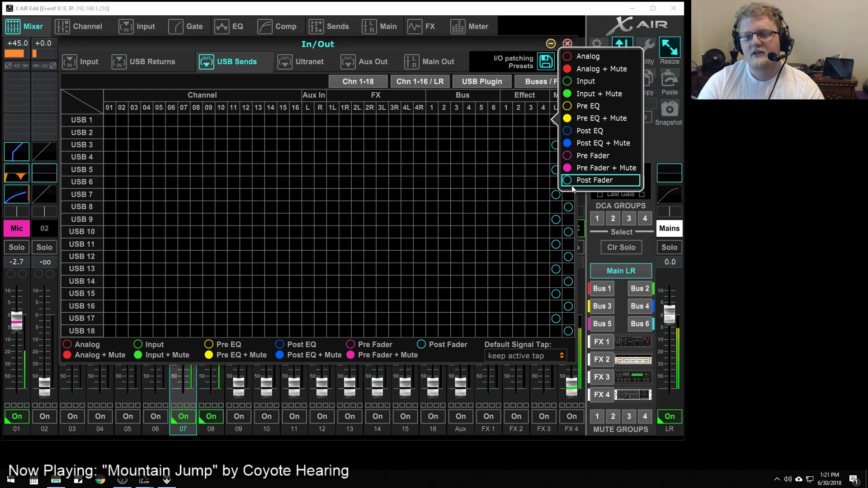
pyautogui.click(592, 180)
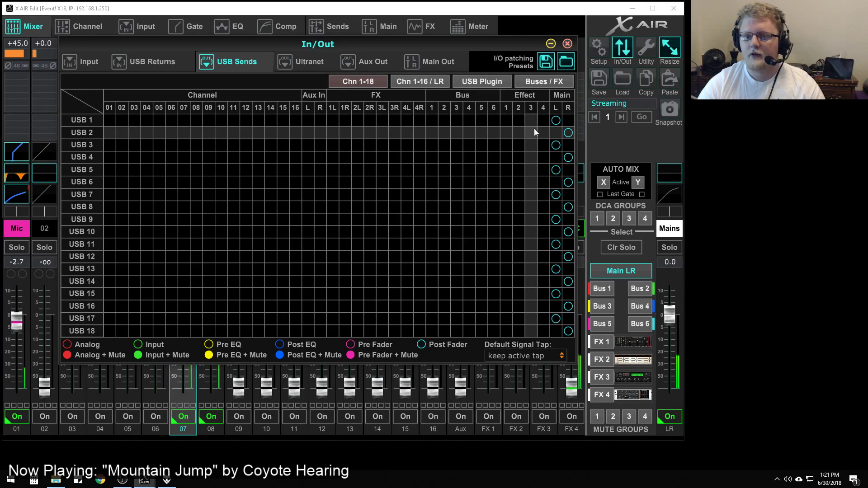
pyautogui.click(557, 120)
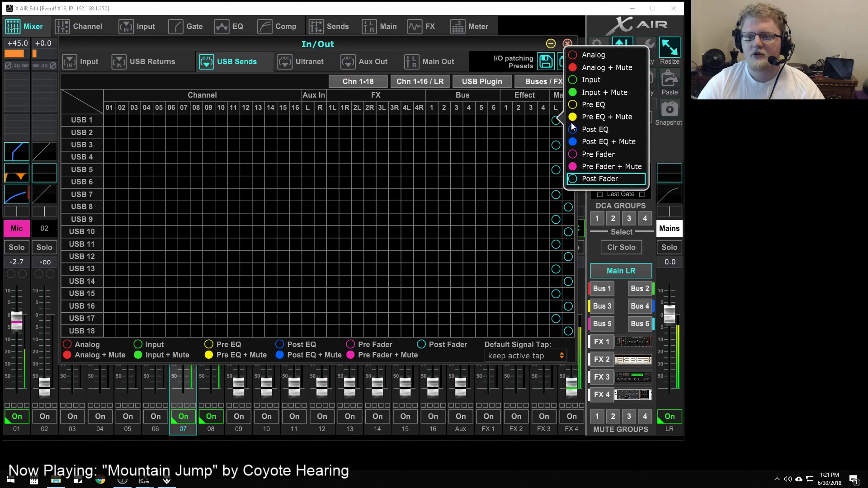
pyautogui.click(588, 176)
pyautogui.click(568, 133)
pyautogui.click(593, 190)
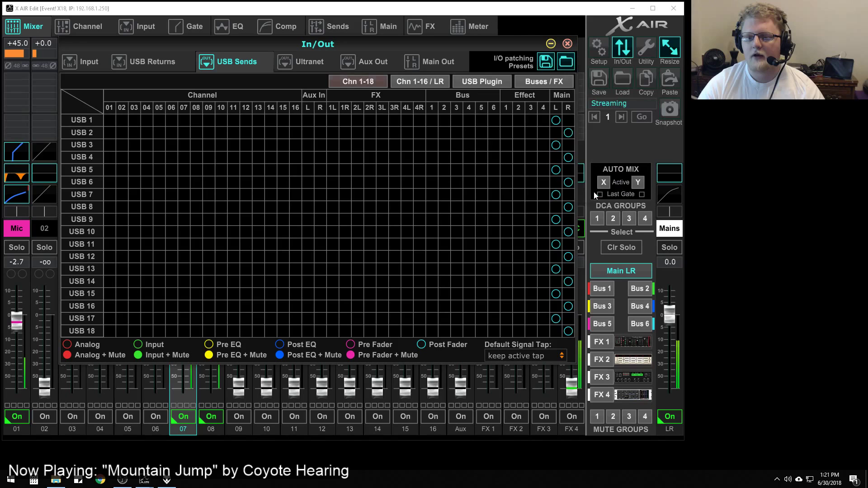
pyautogui.click(493, 144)
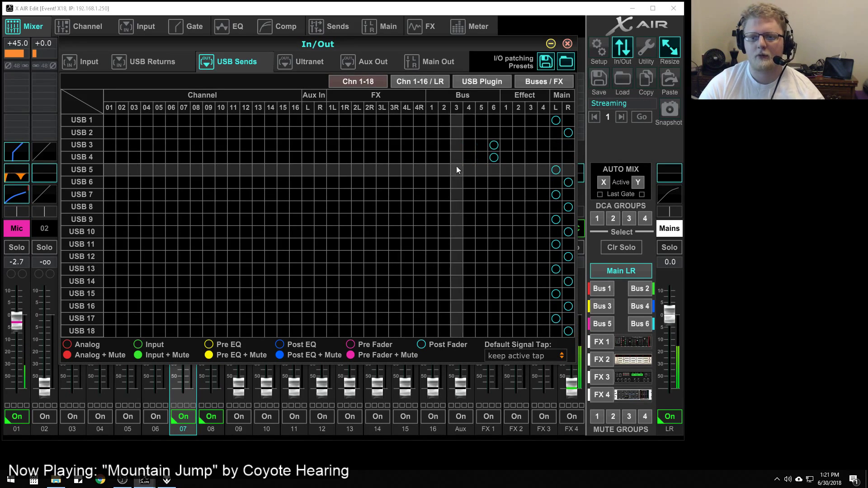
pyautogui.click(311, 150)
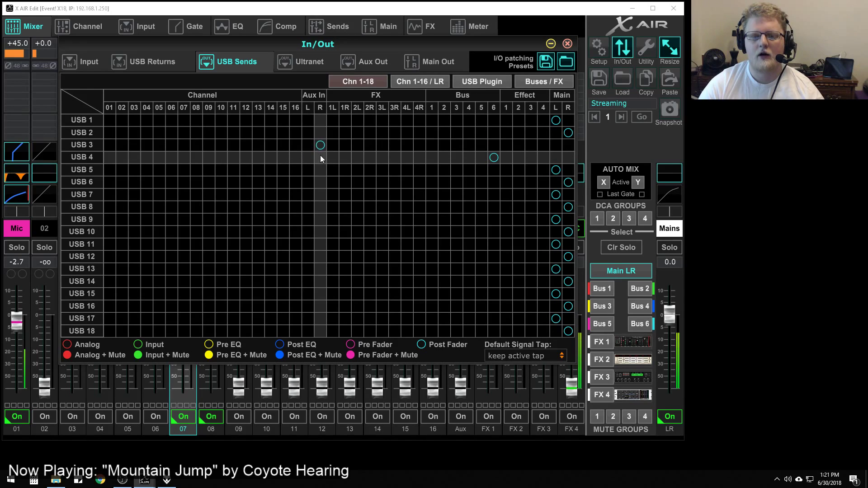
pyautogui.click(320, 158)
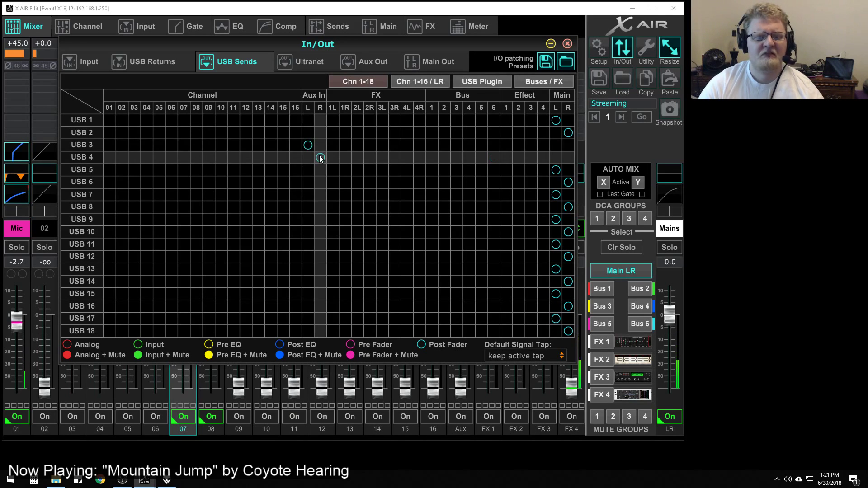
pyautogui.click(554, 147)
pyautogui.click(569, 157)
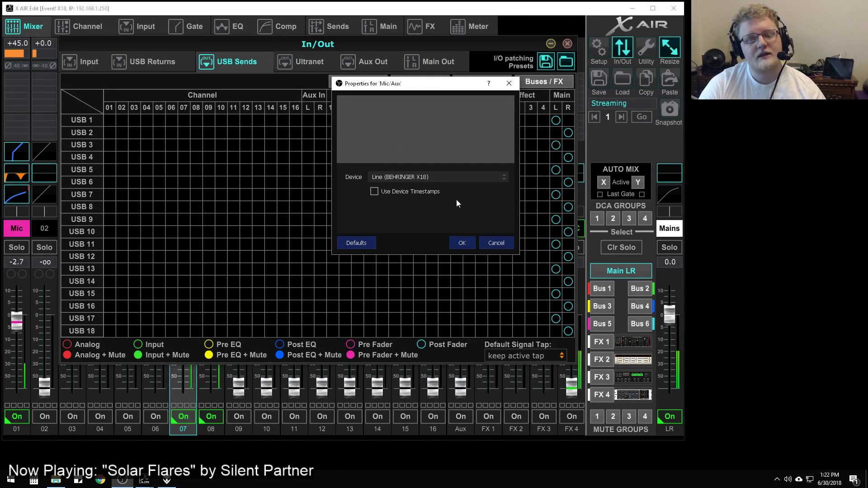
# Keep the Mic/Aux source on Line (BEHRINGER X18) and confirm its properties
pyautogui.click(468, 245)
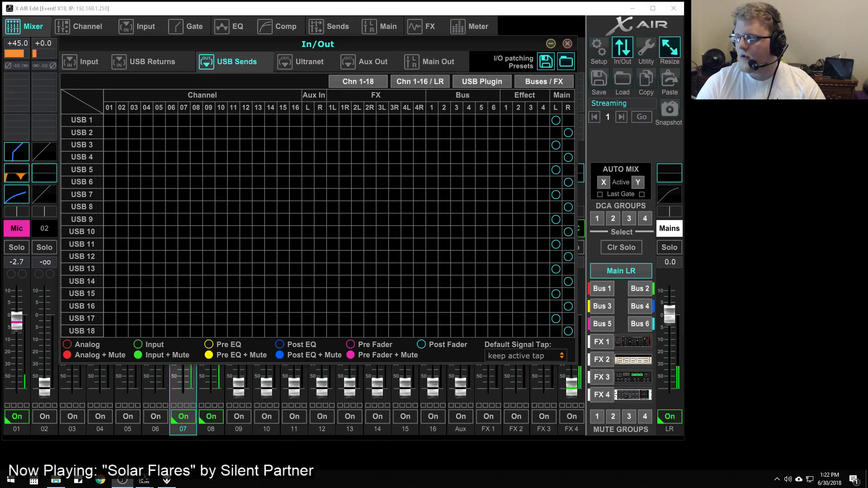